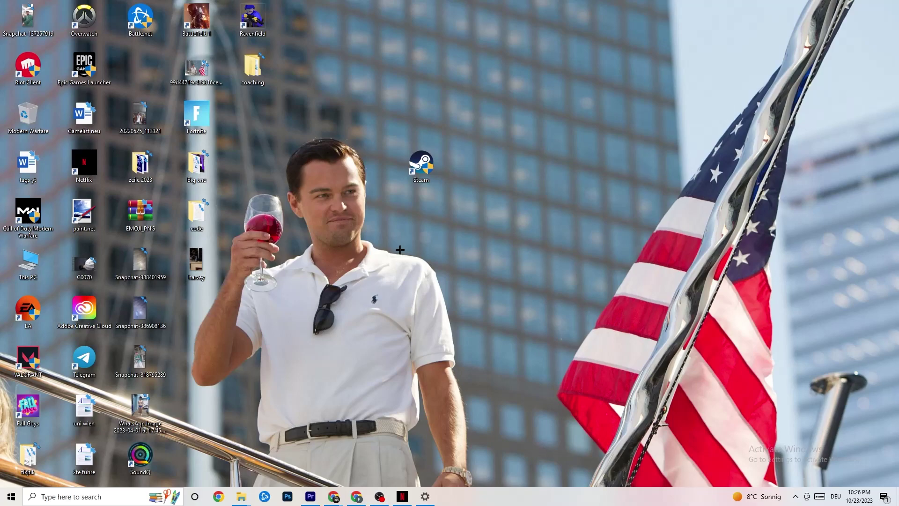
# Set the Steam shortcut to run in Windows 8 compatibility mode as administrator
pyautogui.rightClick(419, 166)
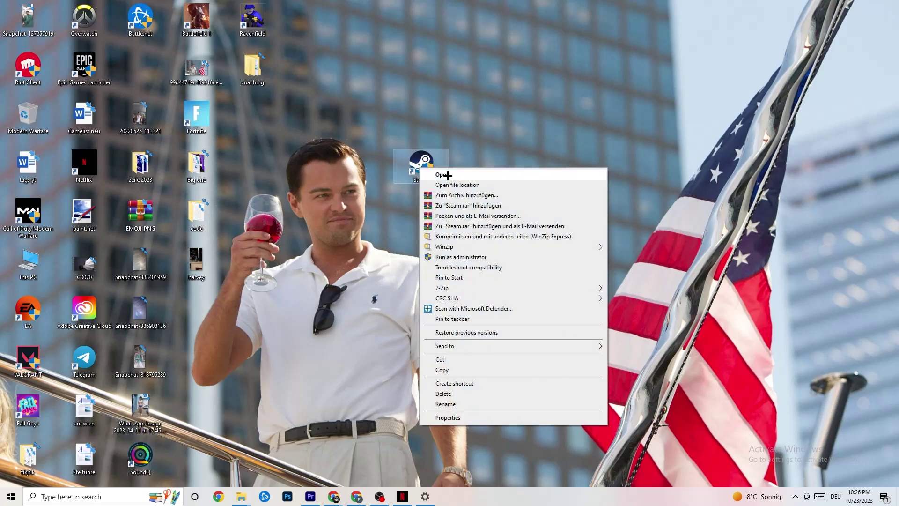
pyautogui.click(467, 420)
pyautogui.moveTo(504, 180); pyautogui.dragTo(460, 111)
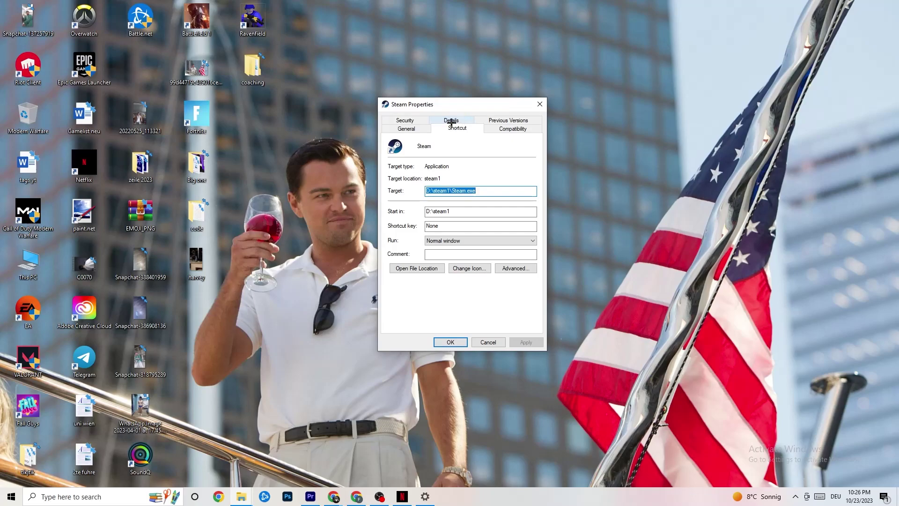
pyautogui.click(488, 127)
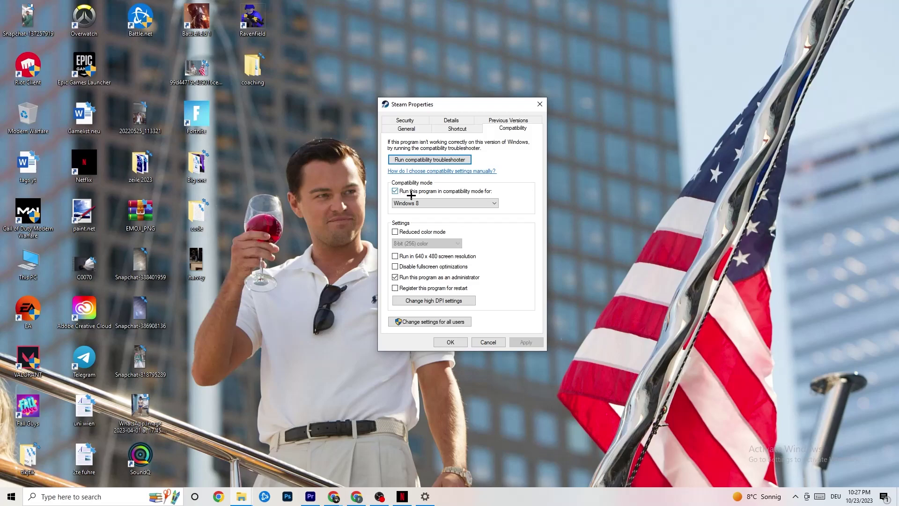
pyautogui.click(436, 202)
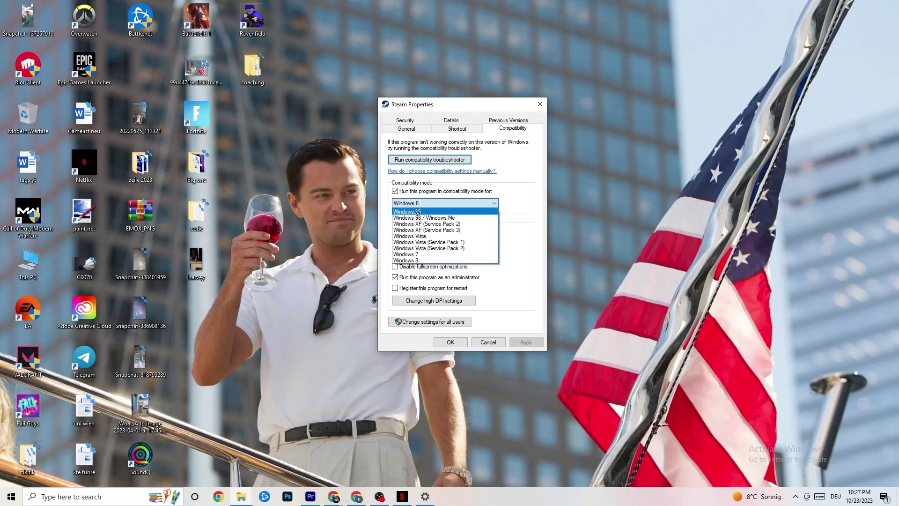
pyautogui.click(506, 222)
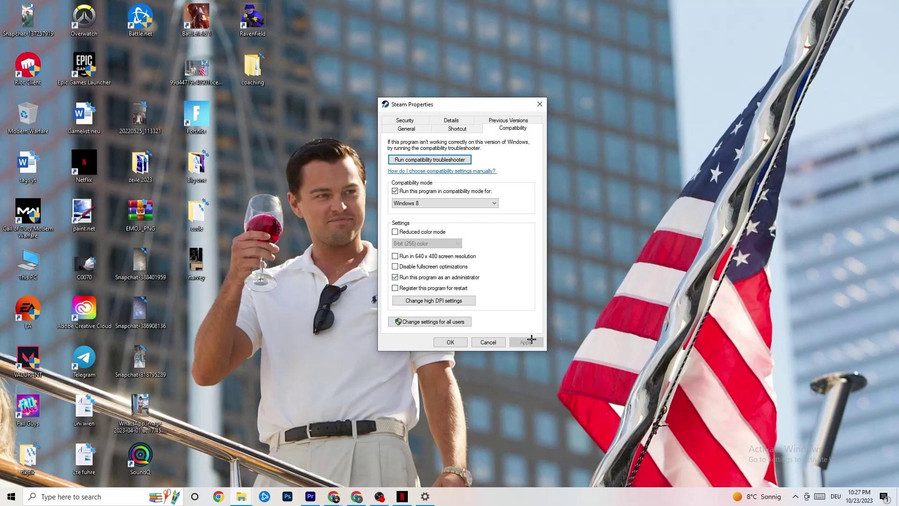
pyautogui.click(451, 343)
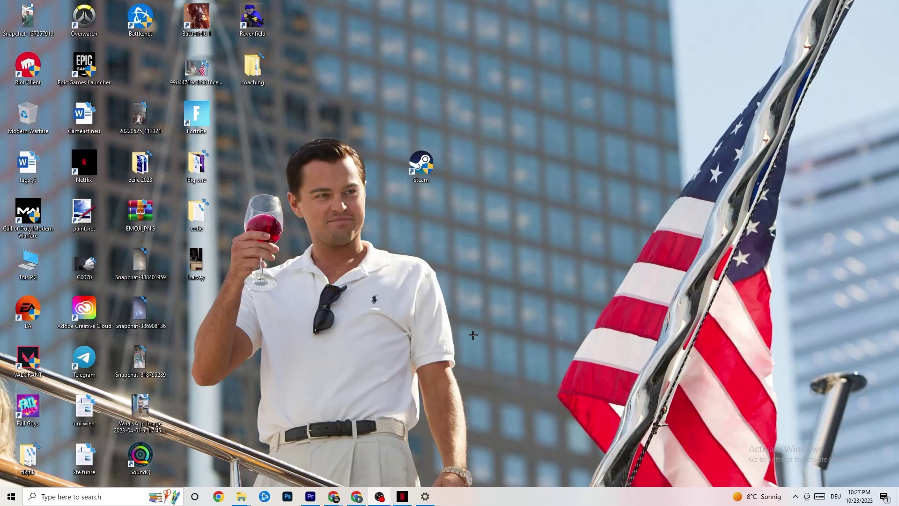
pyautogui.press('super')
pyautogui.press('super')
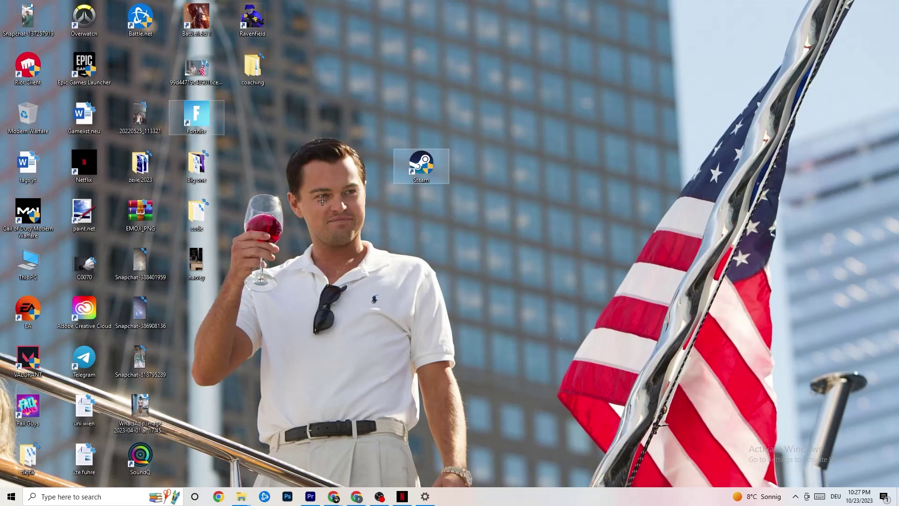
pyautogui.rightClick(412, 170)
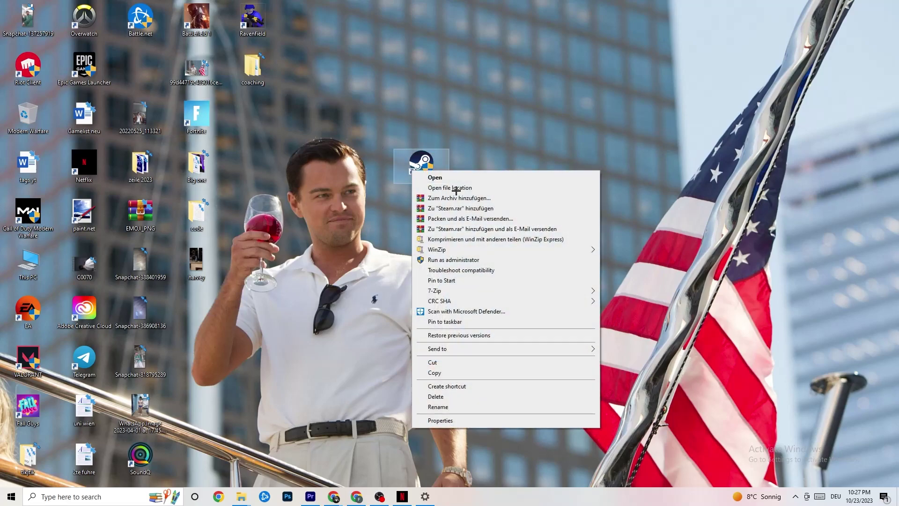
pyautogui.click(363, 222)
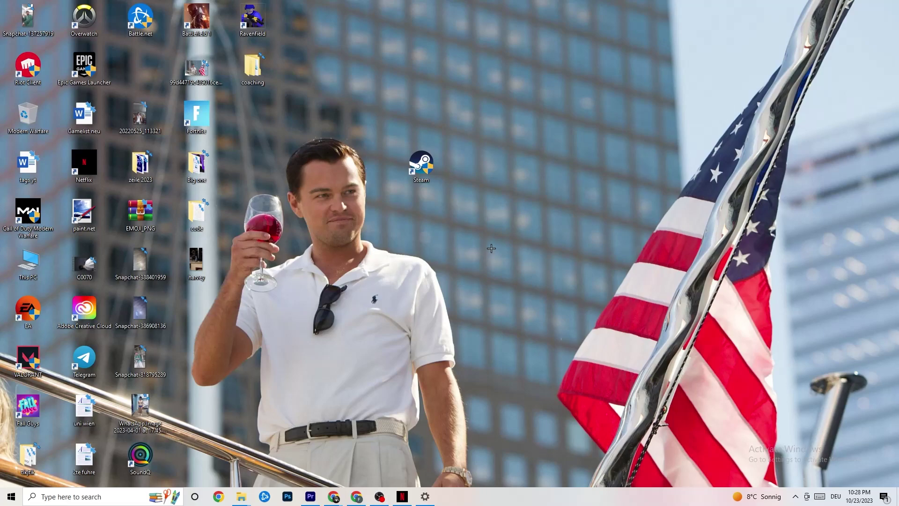
# Launch Task Manager from the taskbar and maximize it on the Processes tab
pyautogui.rightClick(499, 502)
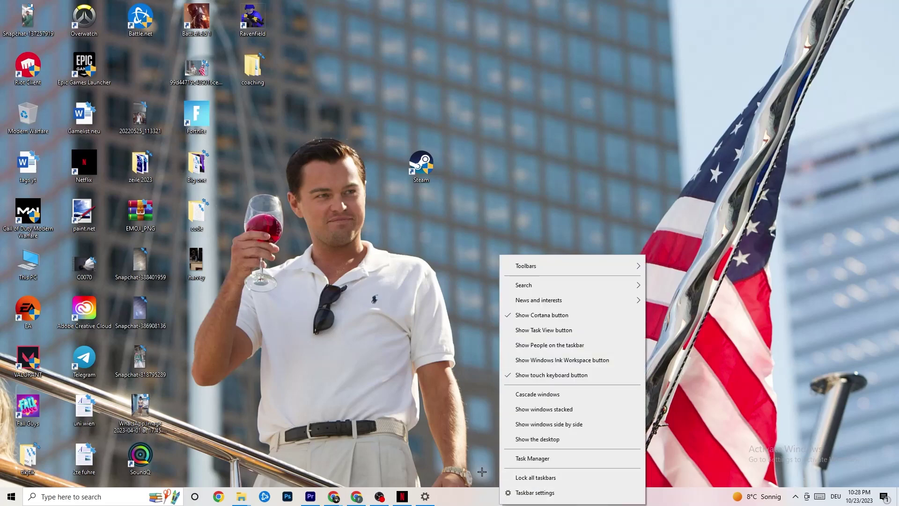
pyautogui.click(541, 459)
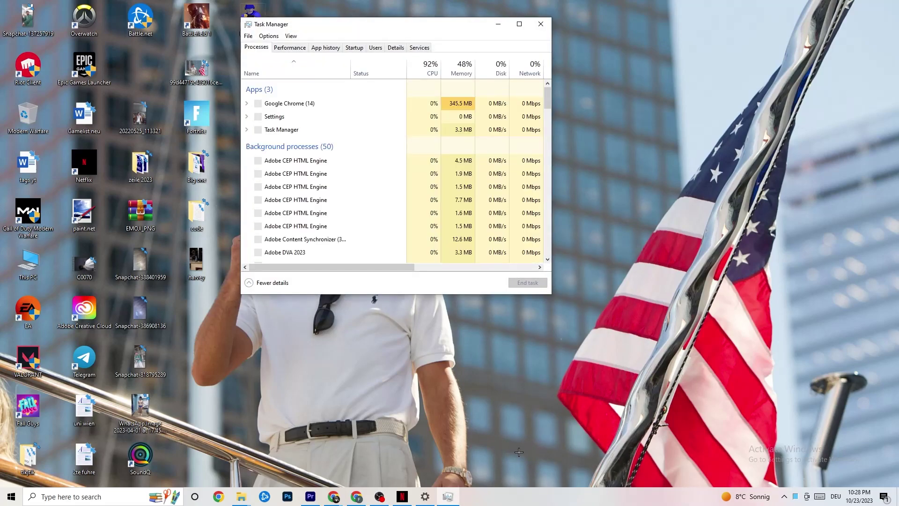
pyautogui.click(519, 24)
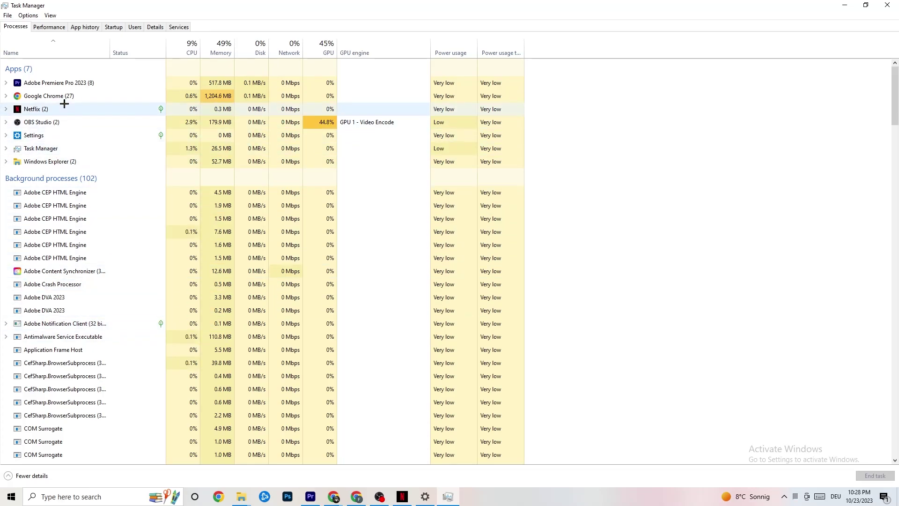
# Dismiss the Google Chrome process menu and switch Task Manager to the Details tab
pyautogui.rightClick(66, 96)
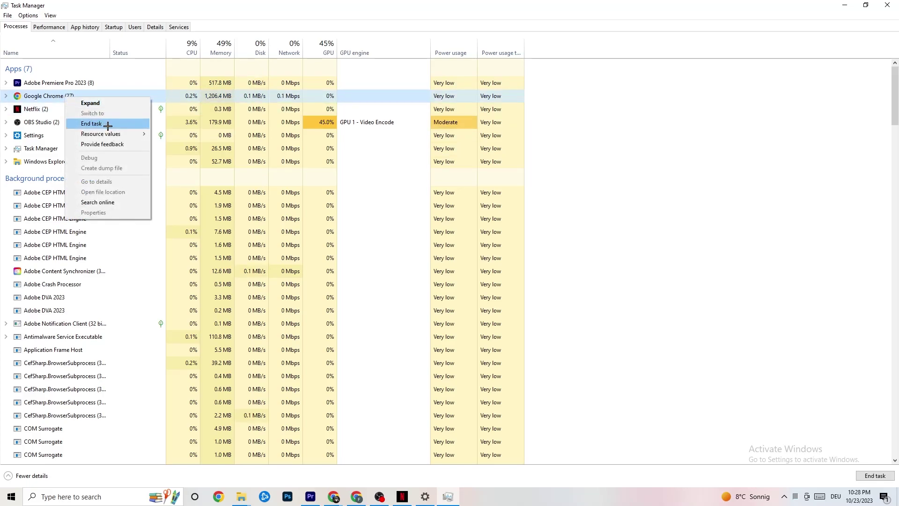
pyautogui.click(644, 111)
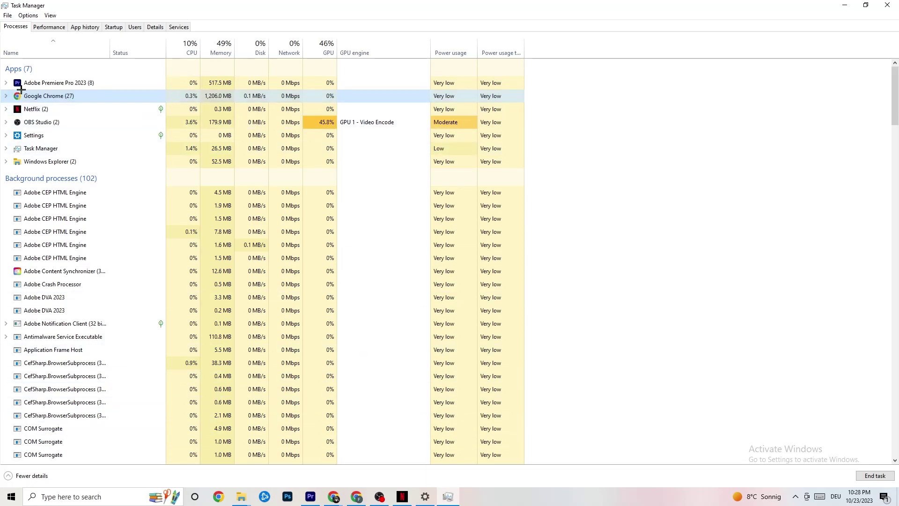
pyautogui.click(155, 27)
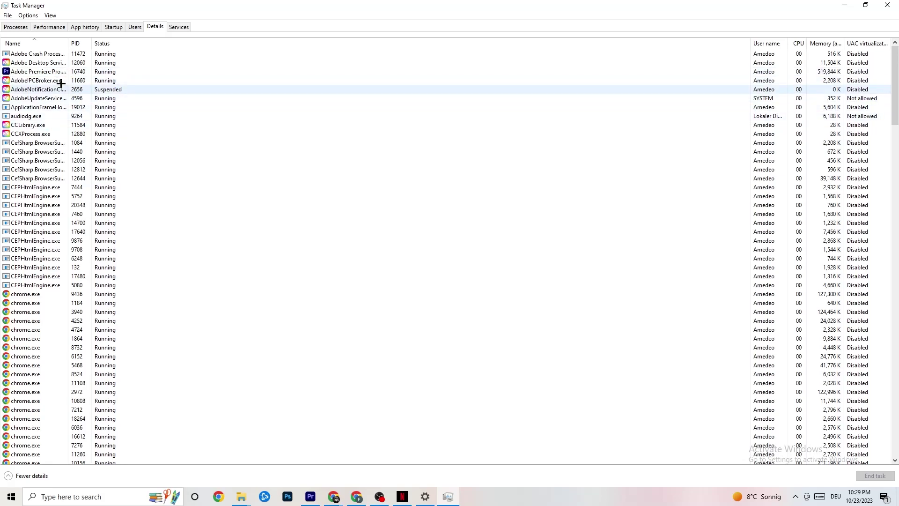
pyautogui.rightClick(49, 72)
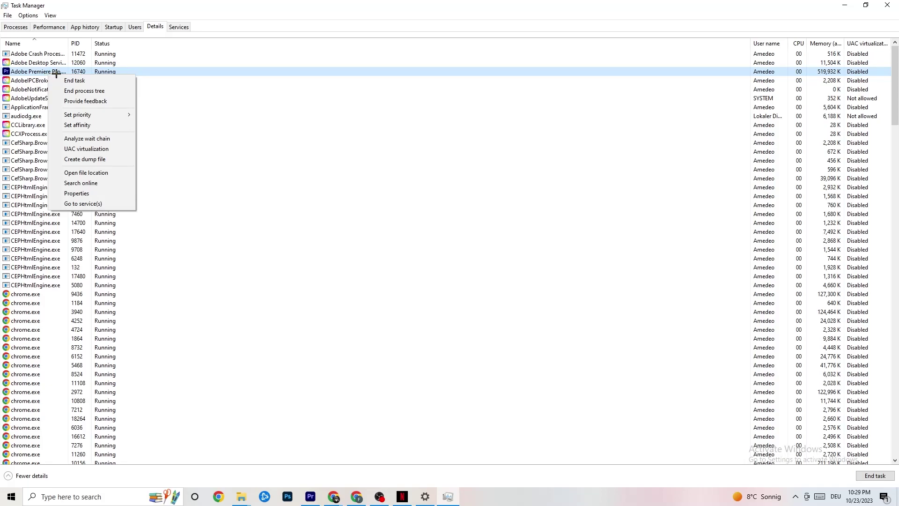
pyautogui.moveTo(86, 116)
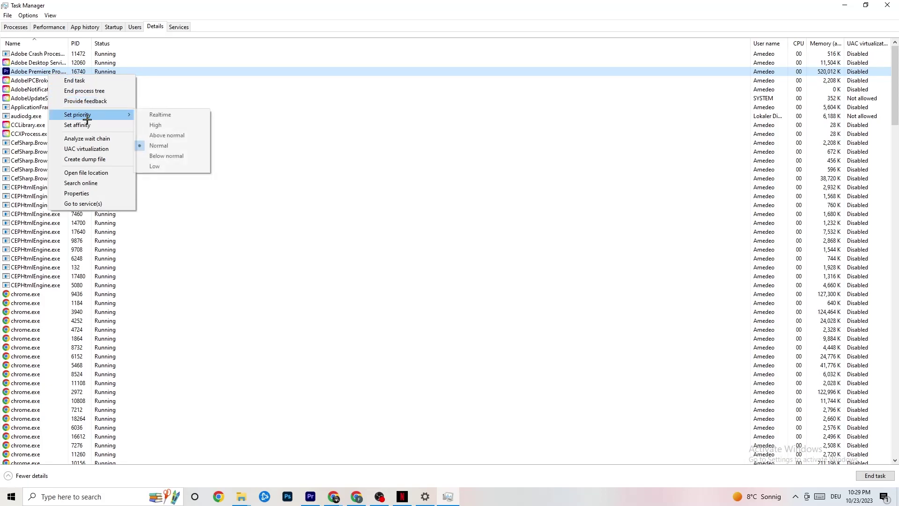
pyautogui.click(124, 112)
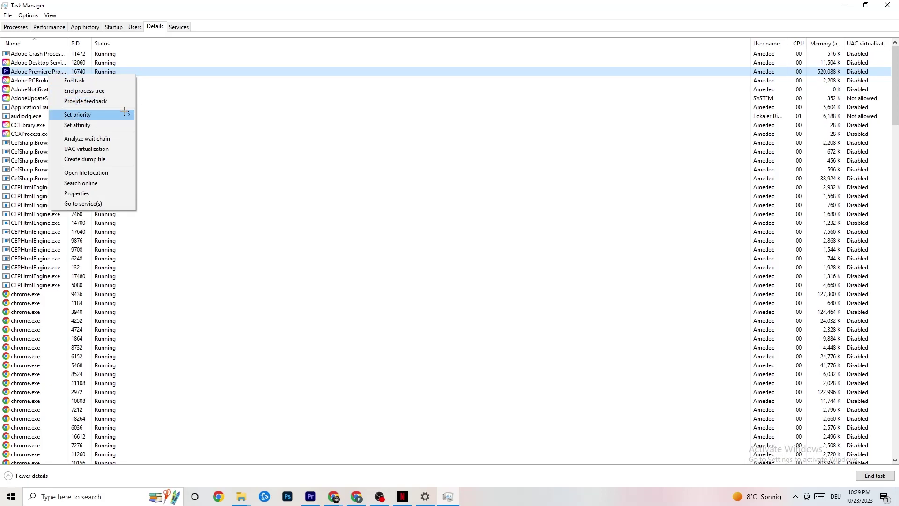
pyautogui.moveTo(124, 112)
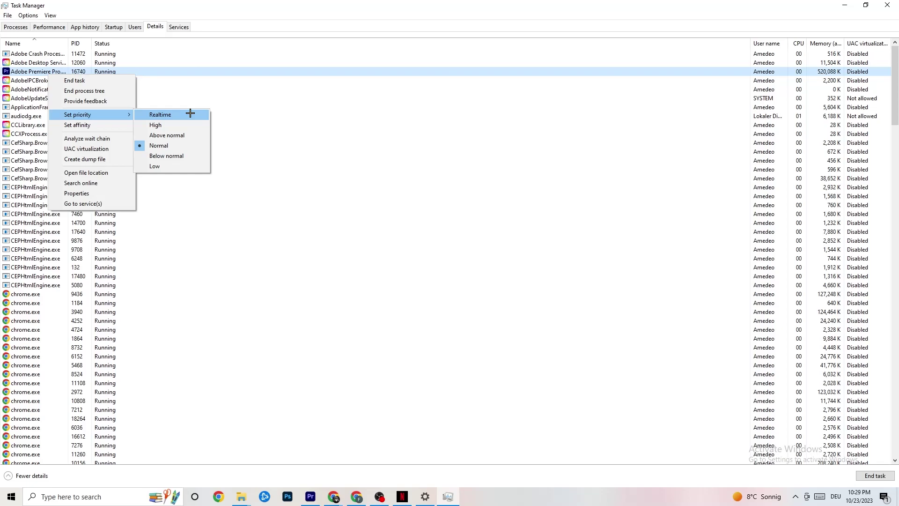
pyautogui.click(242, 98)
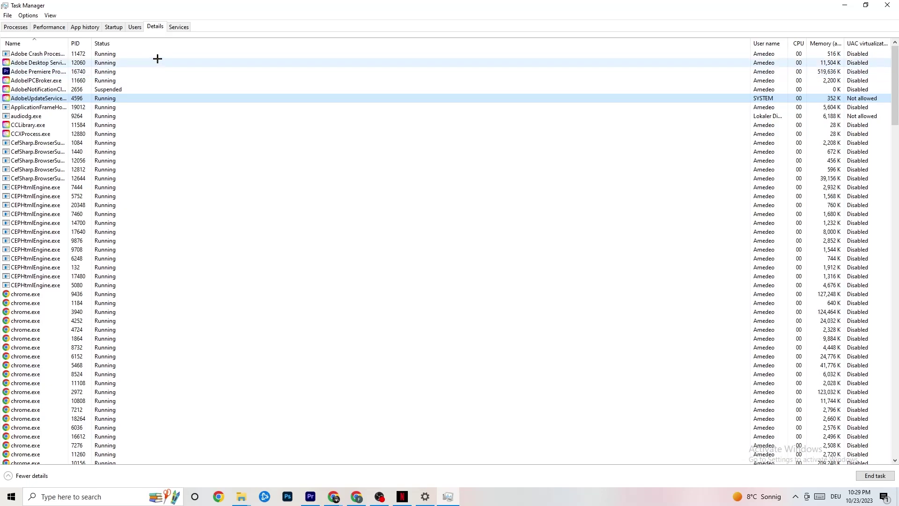
pyautogui.click(115, 27)
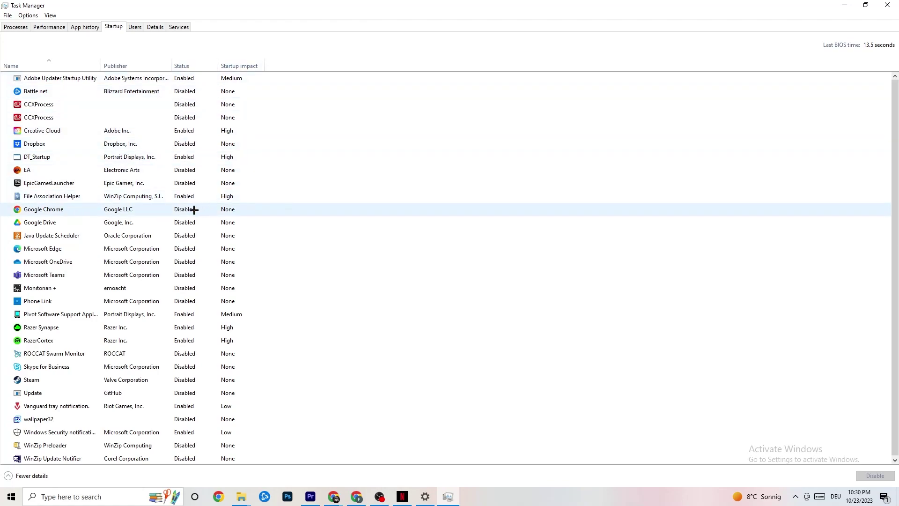
# Dismiss the Razer Synapse startup menu, close Task Manager and show the Start menu
pyautogui.rightClick(182, 328)
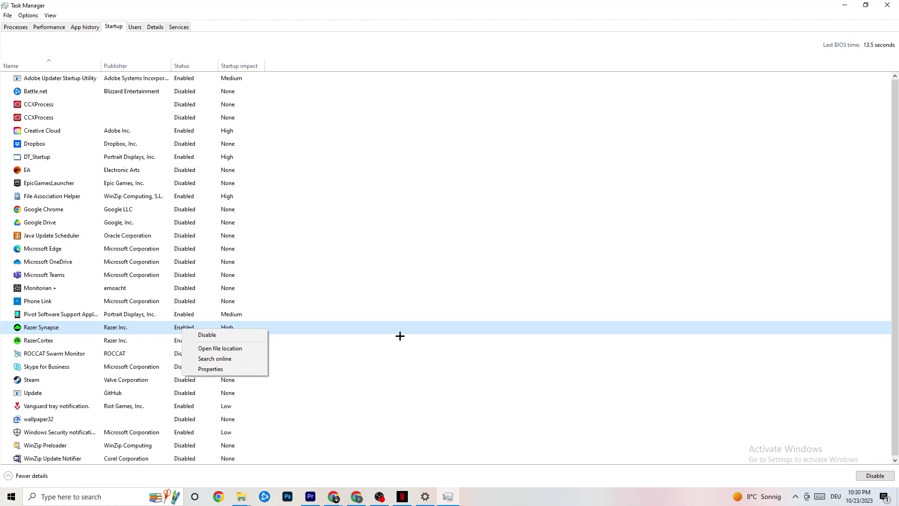
pyautogui.click(464, 47)
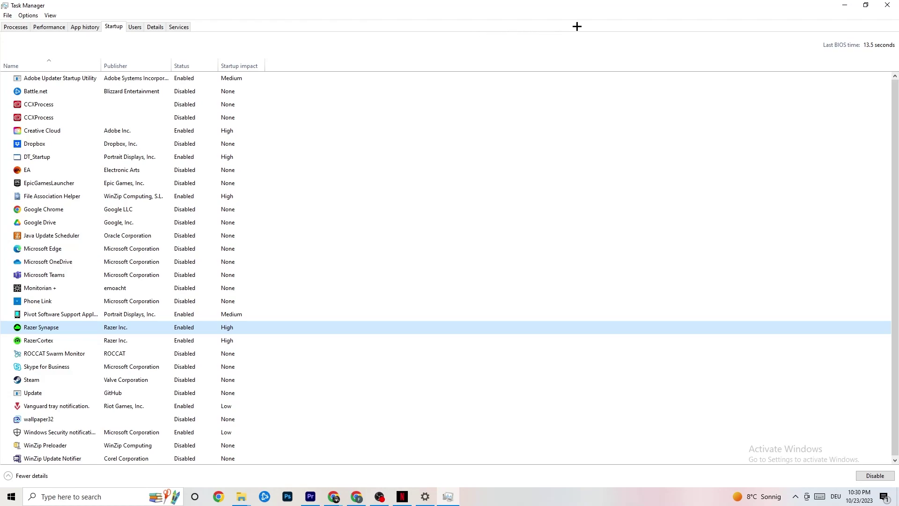
pyautogui.click(882, 4)
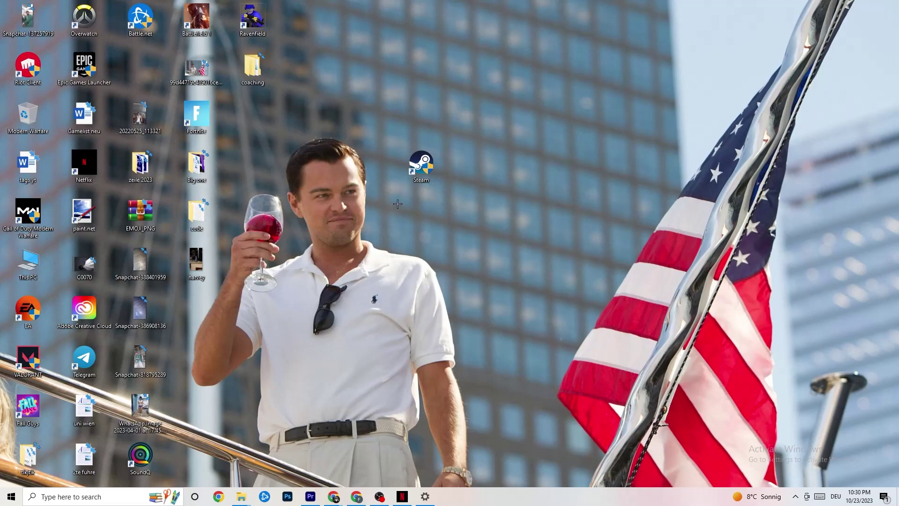
pyautogui.click(7, 500)
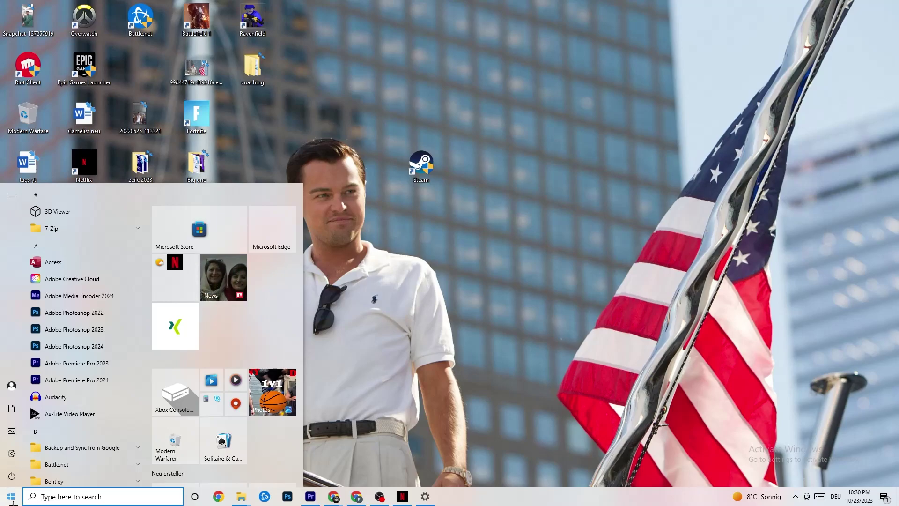
# Open System Display settings and keep text and app scaling at 100% (Recommended)
pyautogui.click(13, 454)
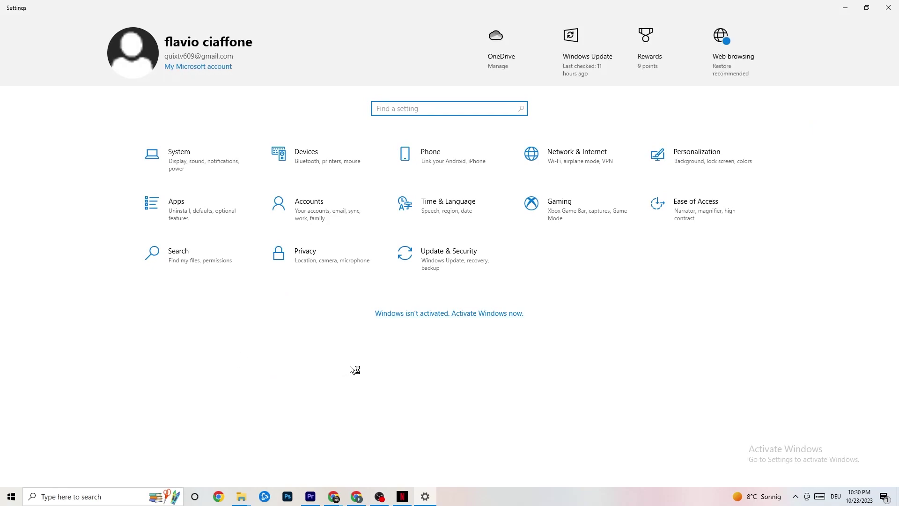
pyautogui.click(197, 158)
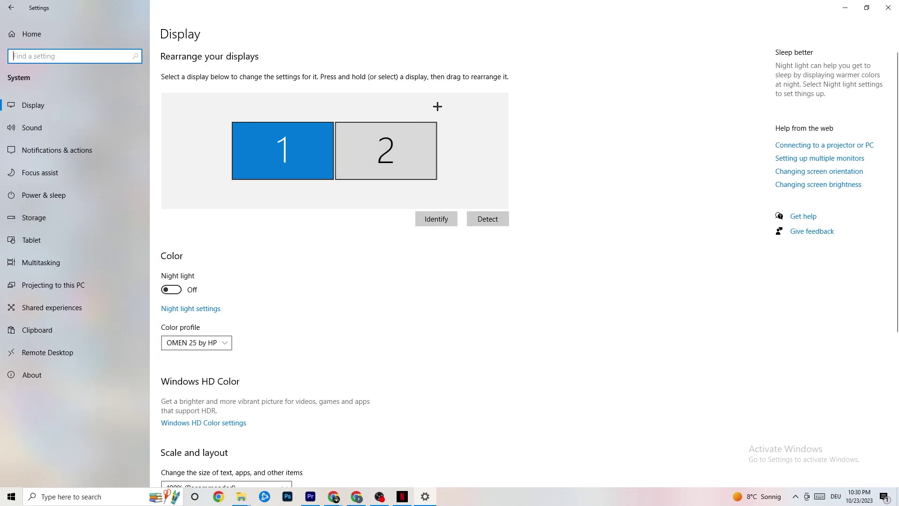
pyautogui.scroll(-5, 437, 107)
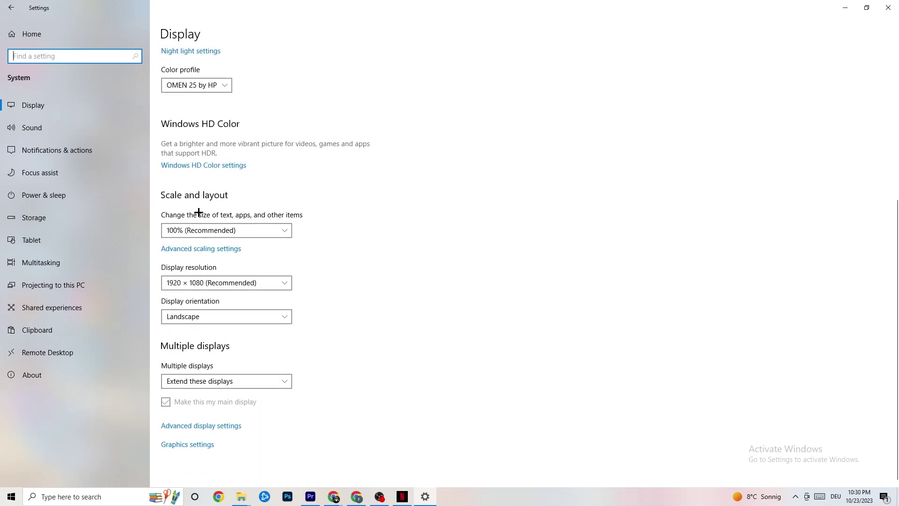
pyautogui.click(258, 229)
pyautogui.click(215, 230)
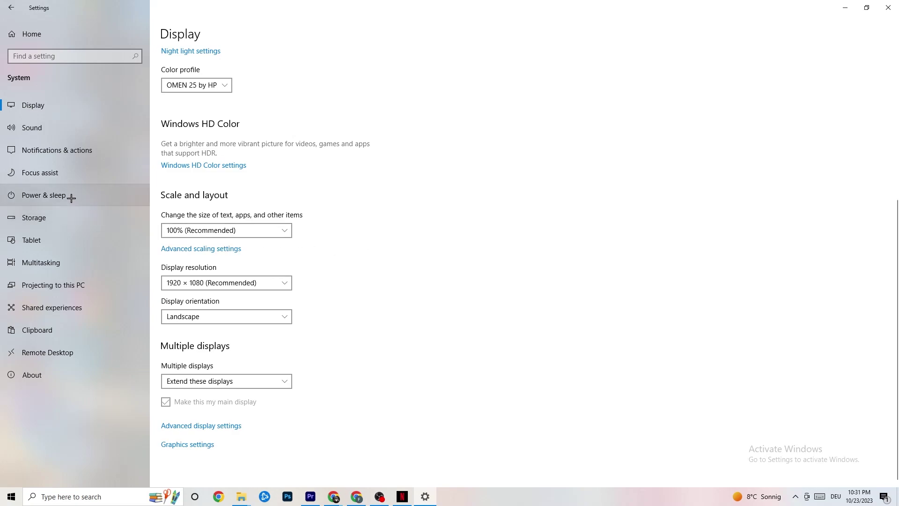
# Review the power plans in Power Options, then go to the Storage page
pyautogui.click(56, 194)
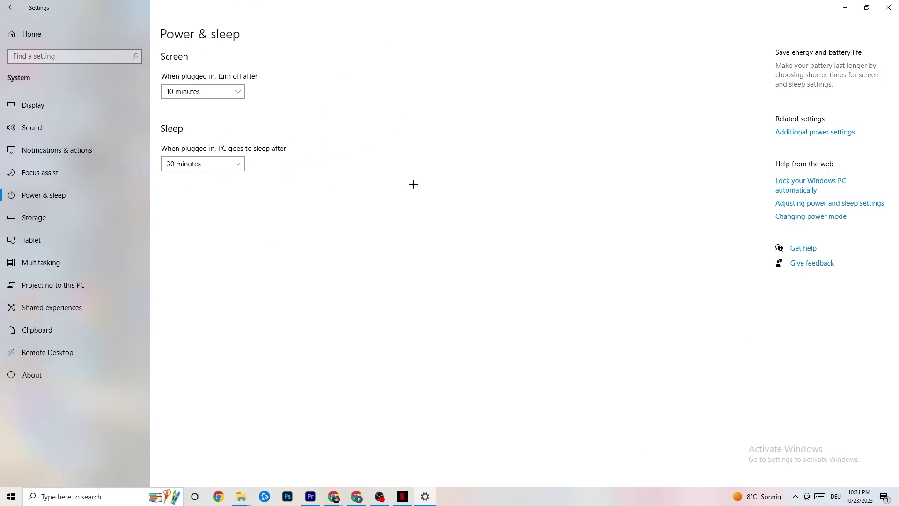
pyautogui.click(832, 133)
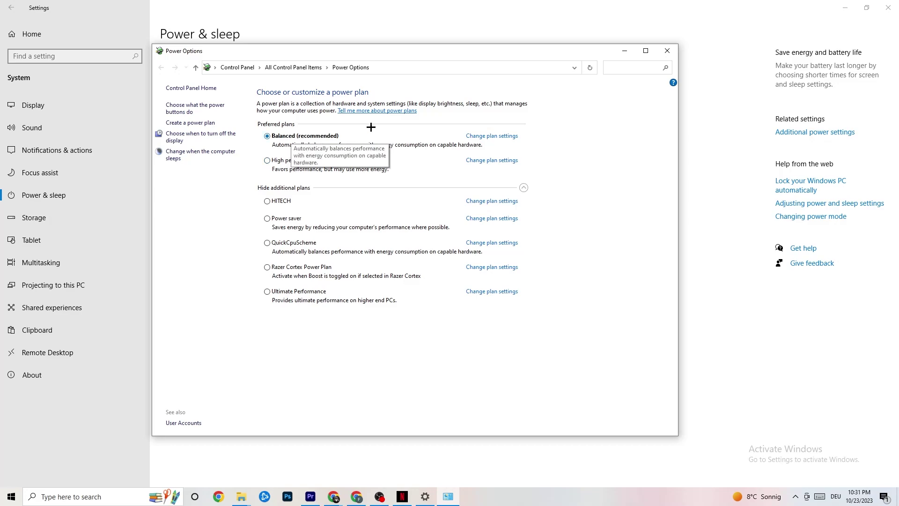
pyautogui.click(667, 51)
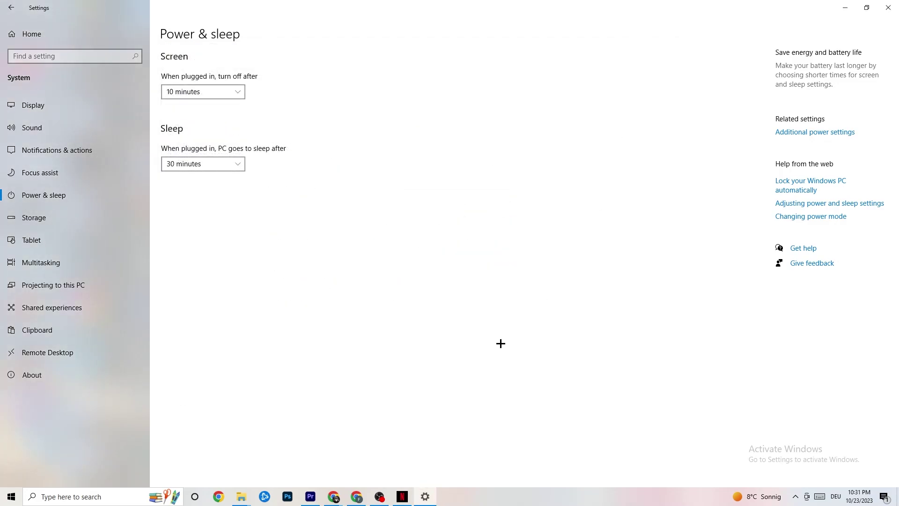
pyautogui.click(70, 217)
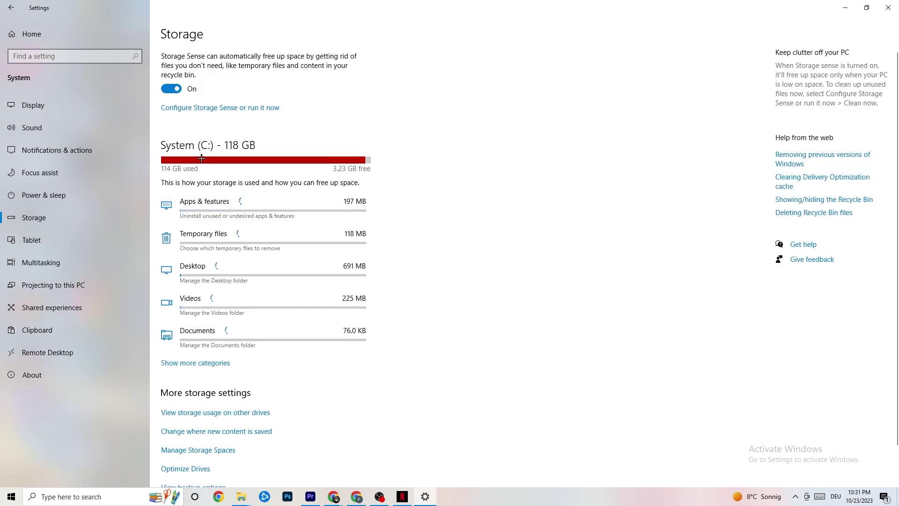
# Set Storage Sense to run every week
pyautogui.click(212, 109)
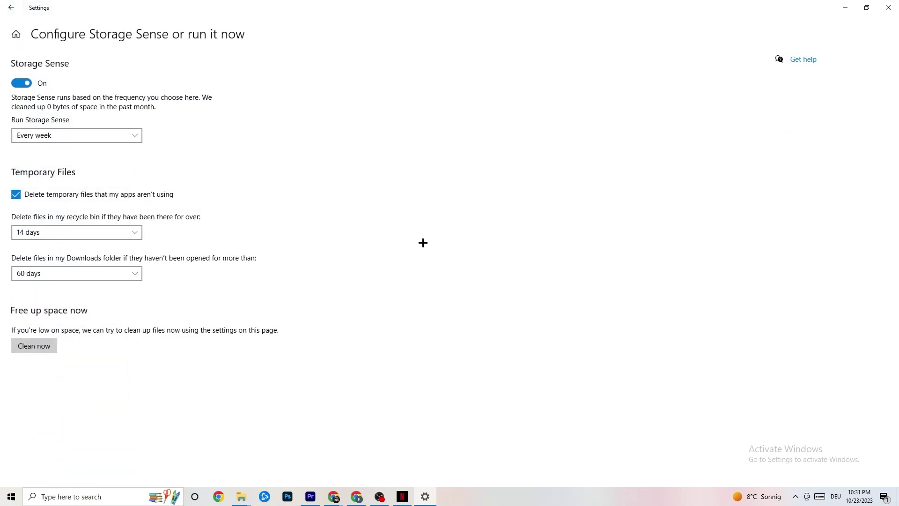
pyautogui.click(102, 136)
pyautogui.click(102, 137)
pyautogui.click(84, 136)
pyautogui.click(84, 136)
# Keep Recycle Bin deletion at 14 days and Downloads at 60 days, then return Home
pyautogui.click(106, 232)
pyautogui.click(221, 248)
pyautogui.click(94, 277)
pyautogui.click(360, 234)
pyautogui.click(8, 3)
pyautogui.click(9, 2)
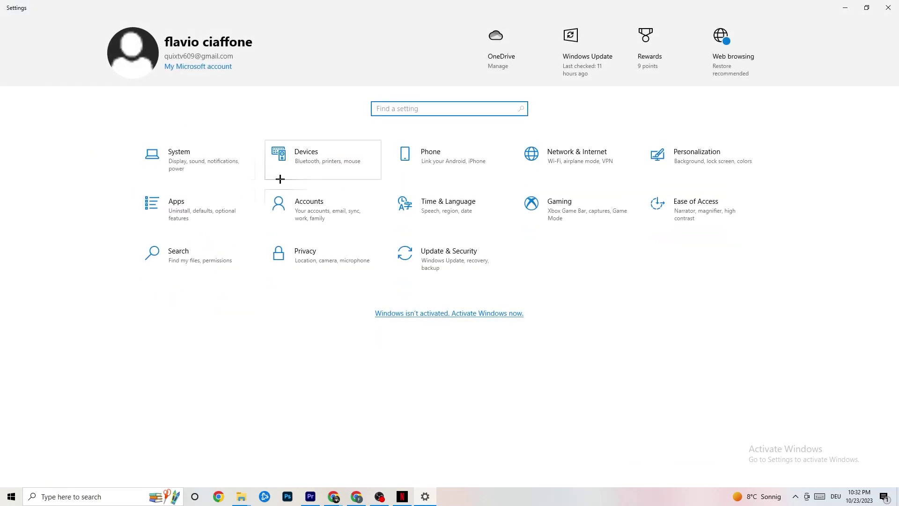
# Check Xbox Game Bar is off, then view Captures with background and audio recording off
pyautogui.click(599, 214)
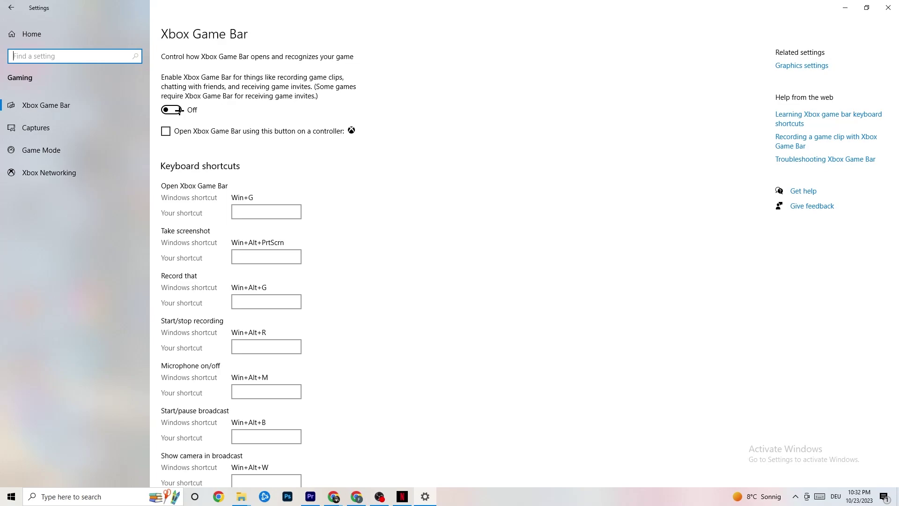
pyautogui.click(65, 127)
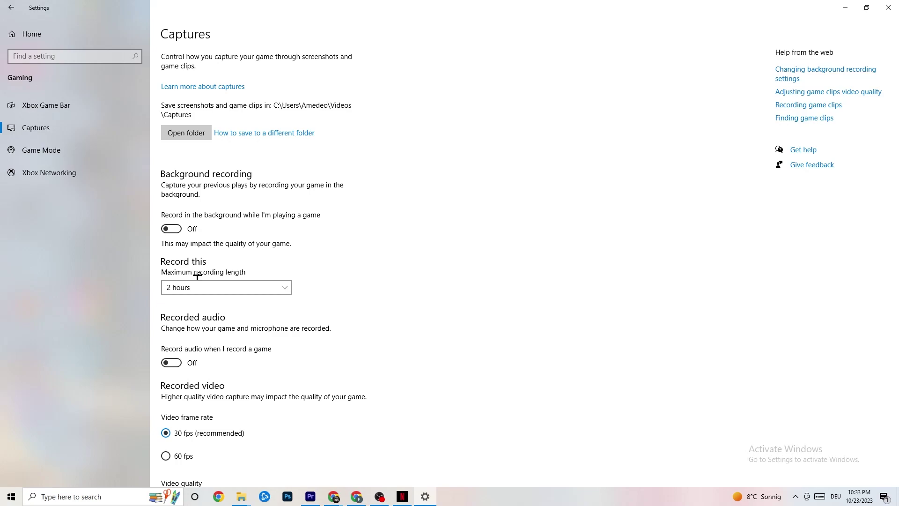
# Verify Game Mode is switched on, then go back to the Settings home page
pyautogui.click(82, 151)
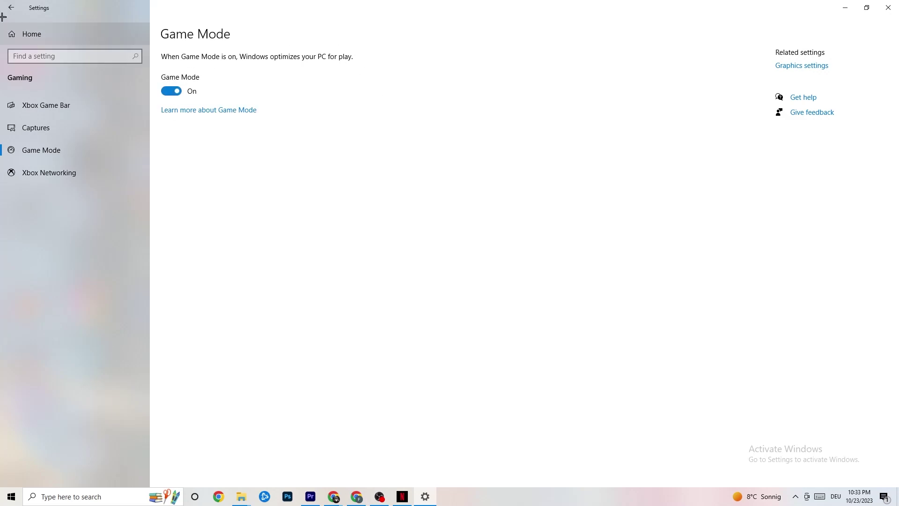
pyautogui.click(32, 34)
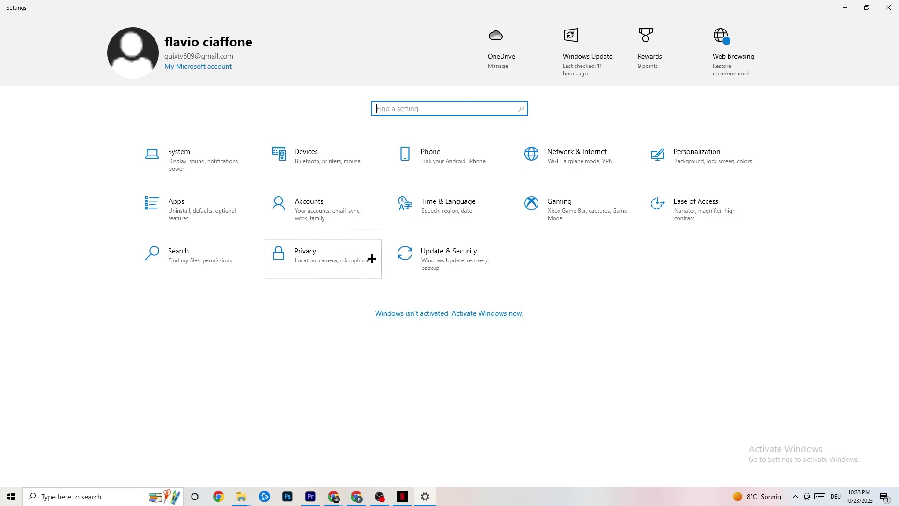
# Open Update & Security and view Windows Update reporting the PC is up to date
pyautogui.click(472, 267)
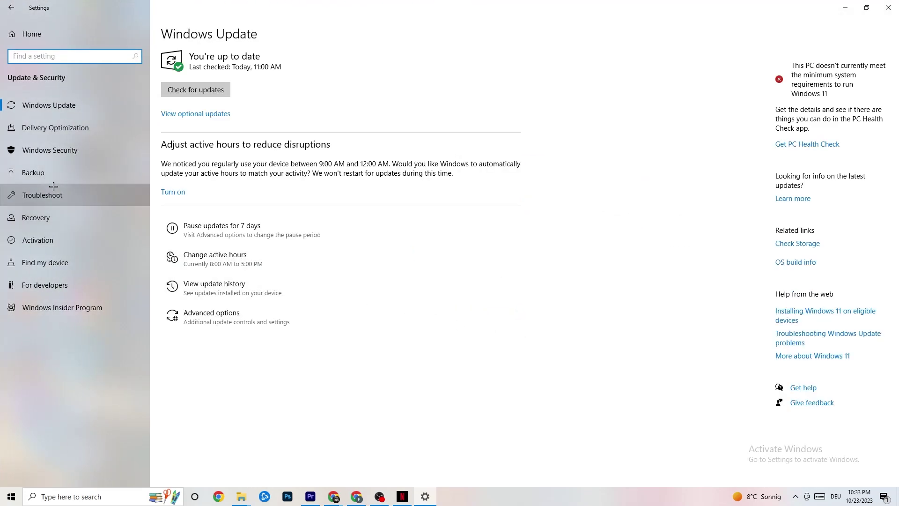
pyautogui.click(49, 192)
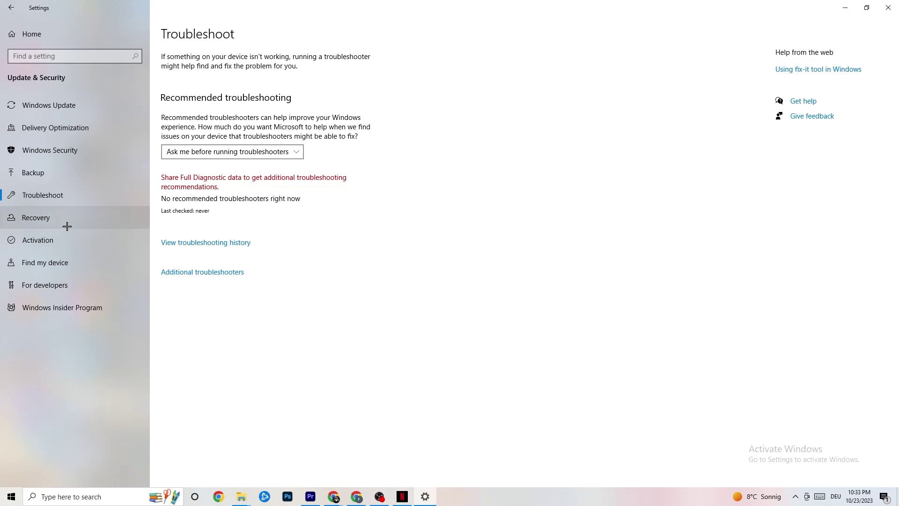
pyautogui.click(73, 112)
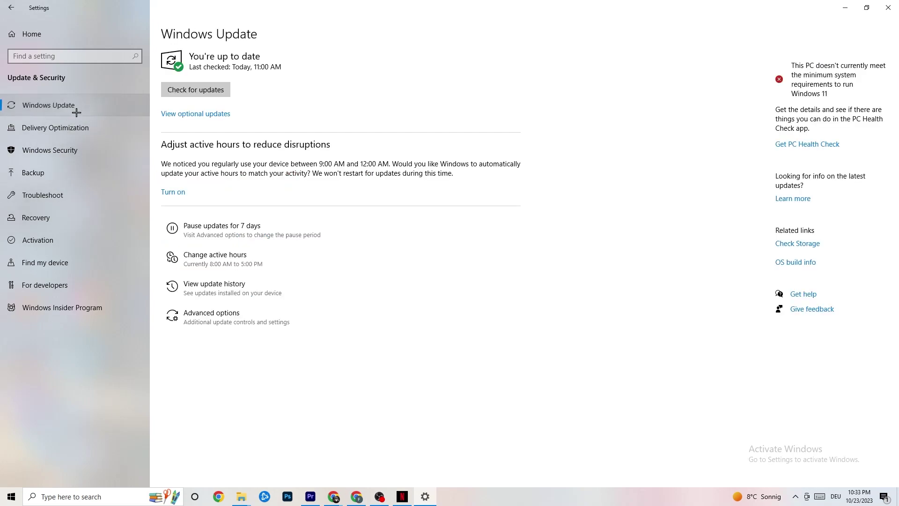